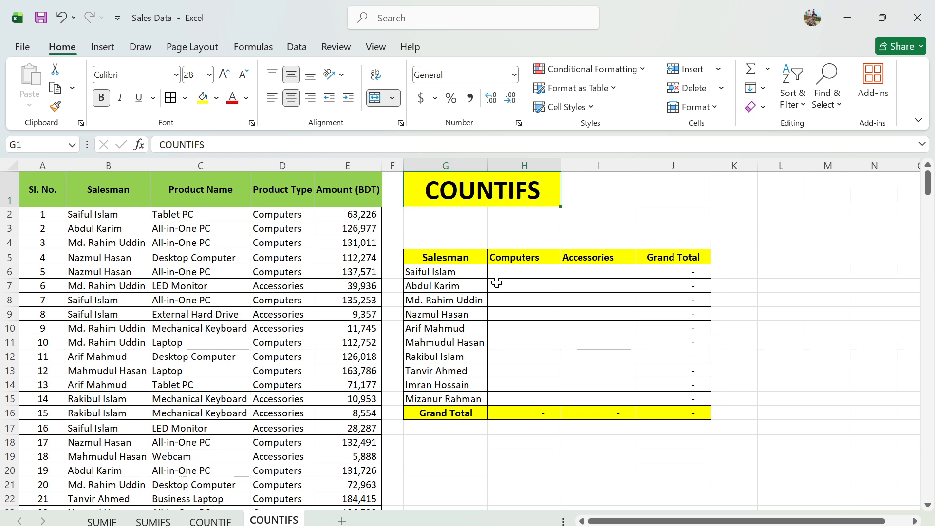
- Examine the sales records and the empty COUNTIFS summary table with its salesman list and product type headings
{"action": "left_click", "coordinate": [517, 261]}
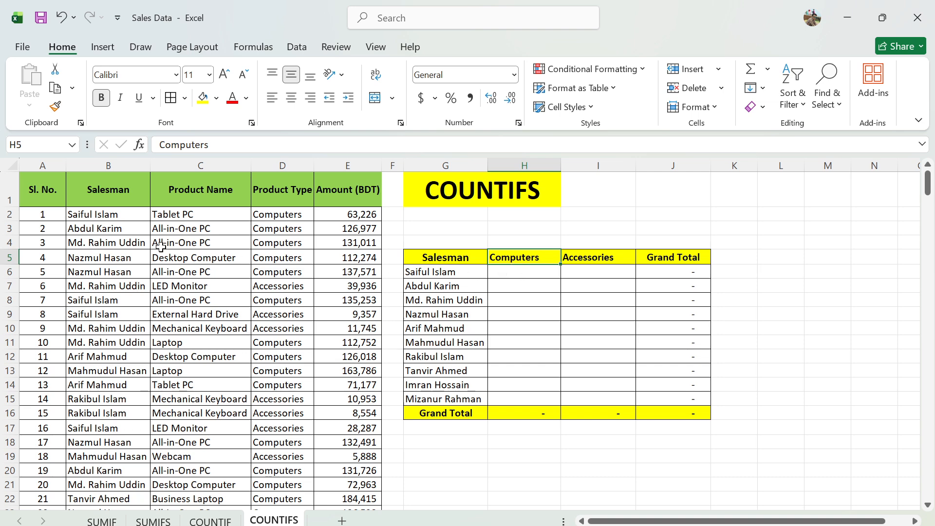
{"action": "left_click", "coordinate": [463, 193]}
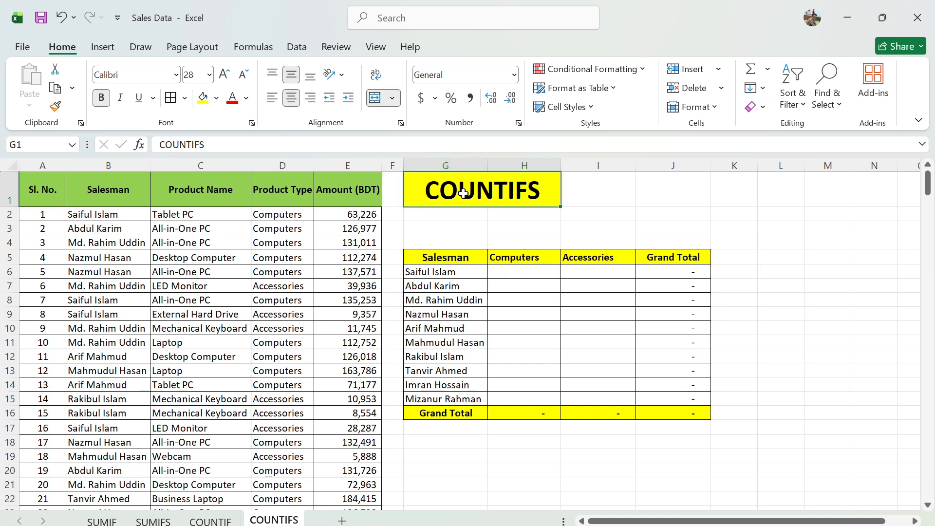
{"action": "left_click", "coordinate": [576, 193]}
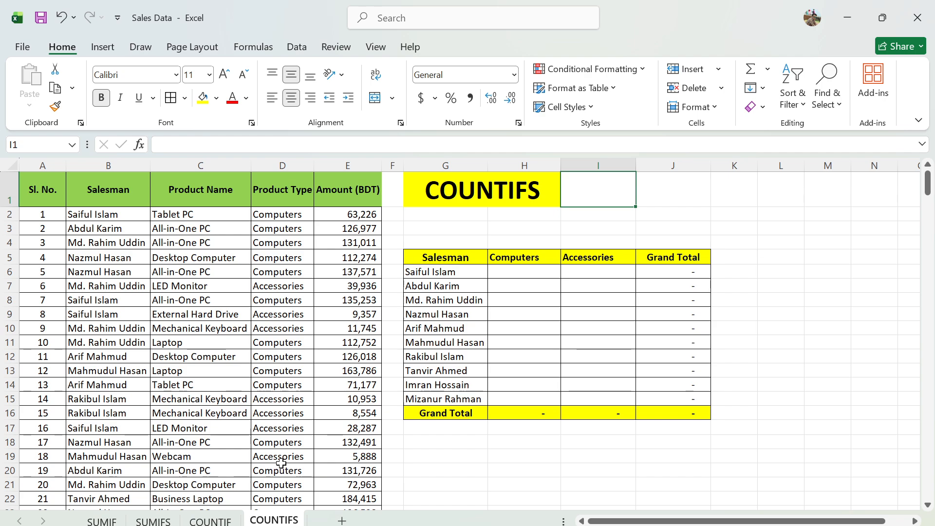
{"action": "scroll", "coordinate": [263, 367], "scroll_direction": "down", "scroll_amount": 5}
{"action": "scroll", "coordinate": [263, 367], "scroll_direction": "down", "scroll_amount": 19}
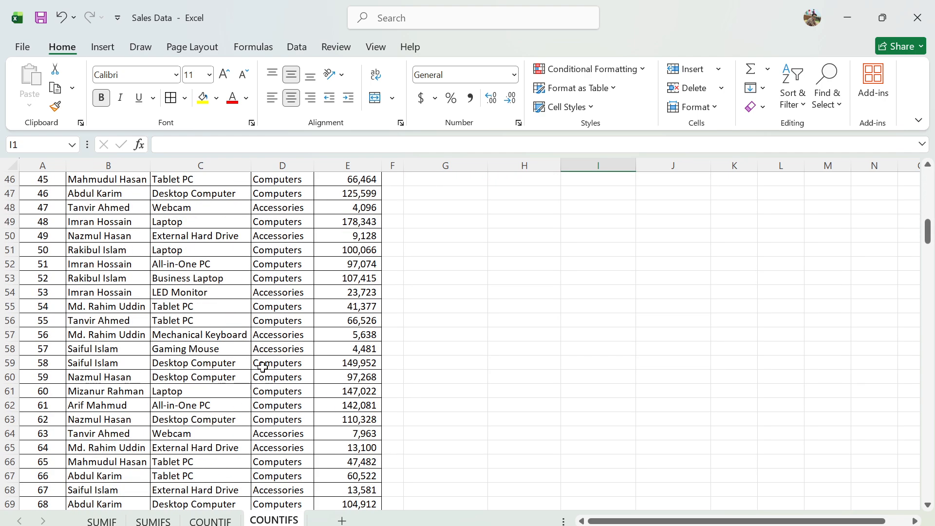
{"action": "scroll", "coordinate": [263, 365], "scroll_direction": "down", "scroll_amount": 14}
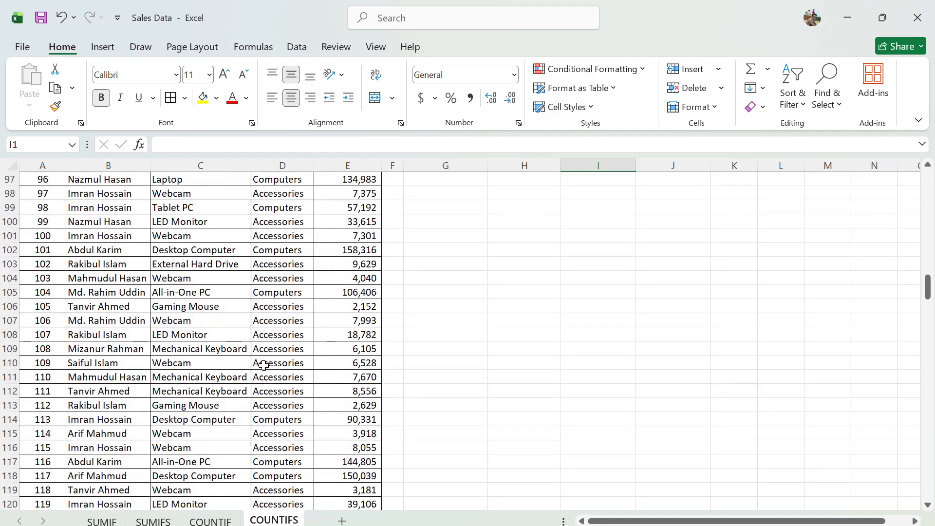
{"action": "scroll", "coordinate": [263, 365], "scroll_direction": "up", "scroll_amount": 20}
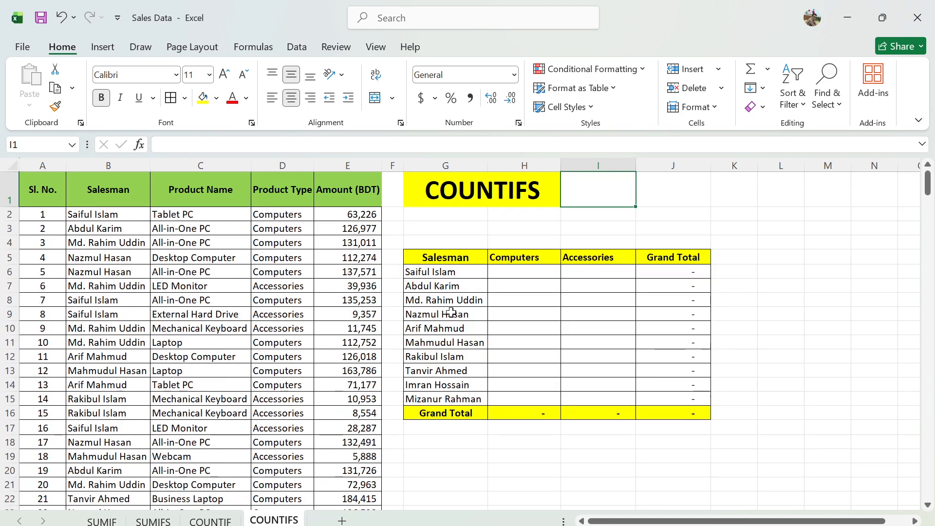
{"action": "left_click", "coordinate": [507, 270]}
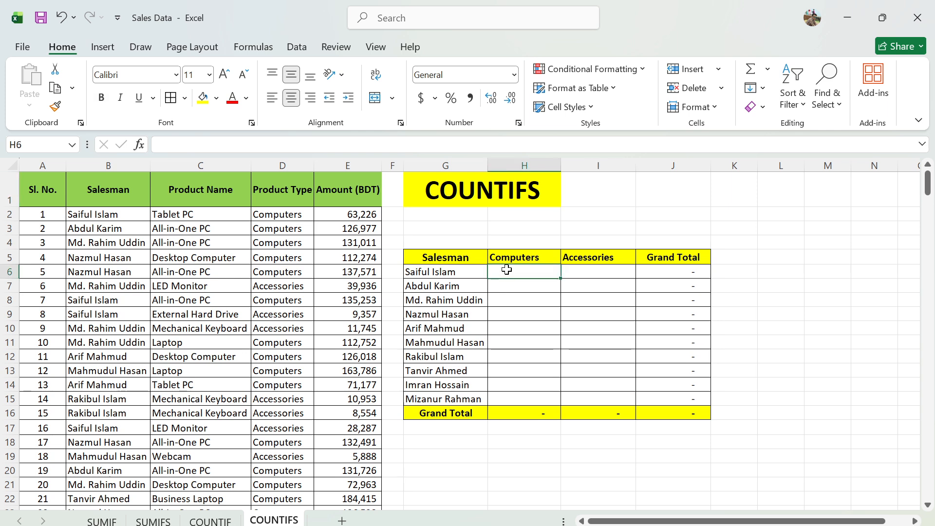
{"action": "left_click", "coordinate": [469, 277]}
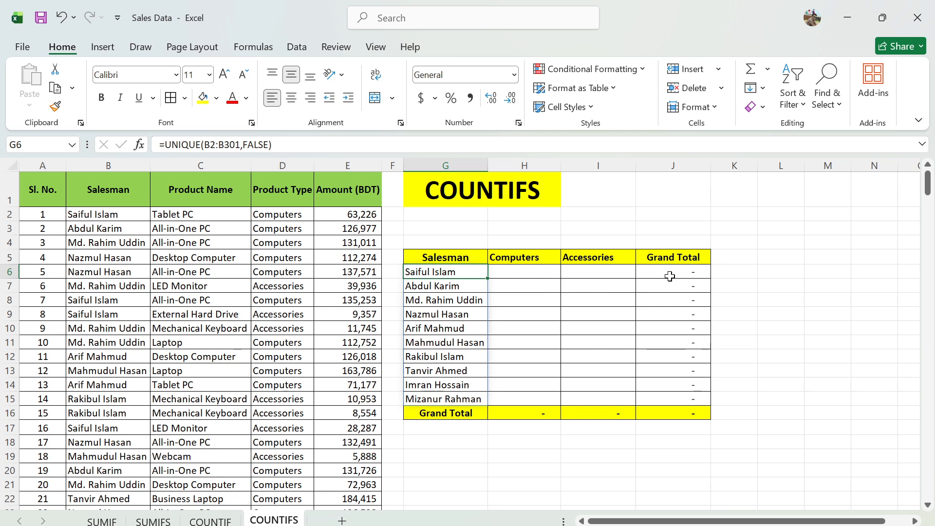
- Start a COUNTIFS formula in H6 with the absolute salesman range $B$2:$B$301 and G6 as its first criterion
{"action": "left_click", "coordinate": [530, 274]}
{"action": "type", "text": "="}
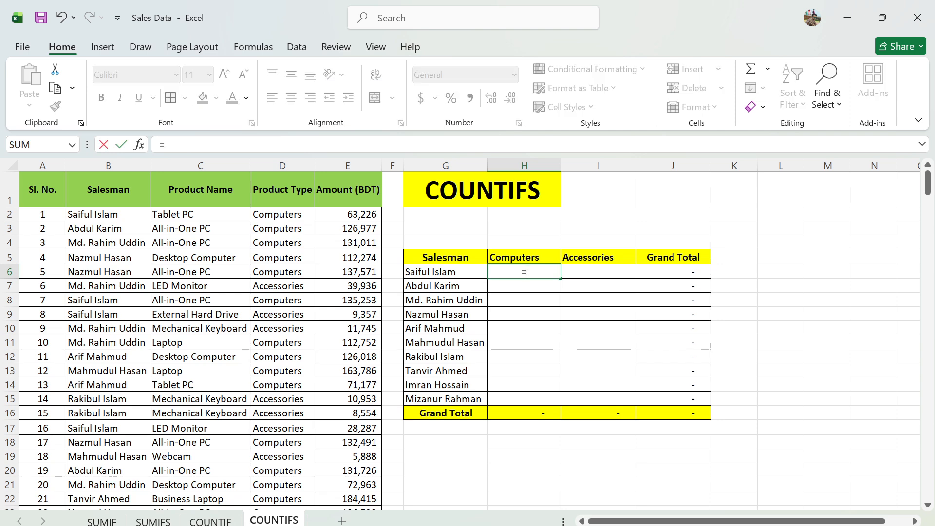
{"action": "type", "text": "C"}
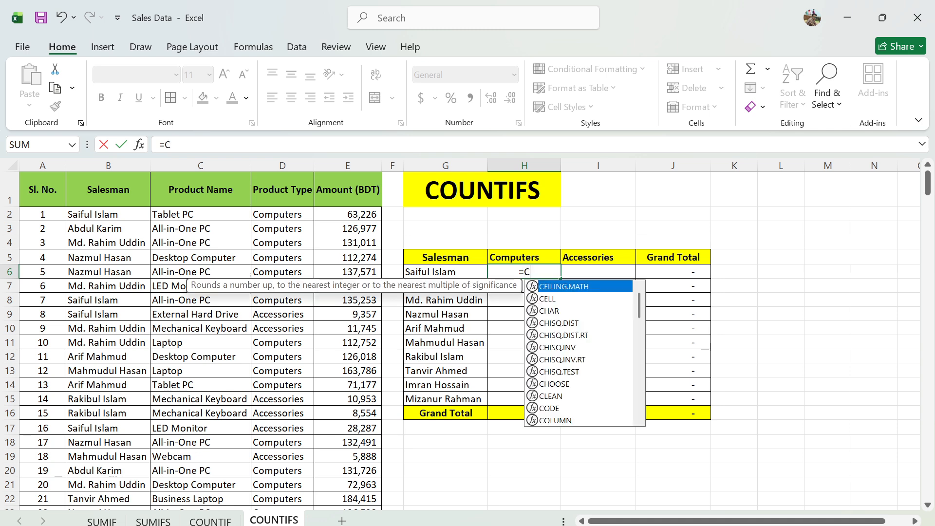
{"action": "type", "text": "ount"}
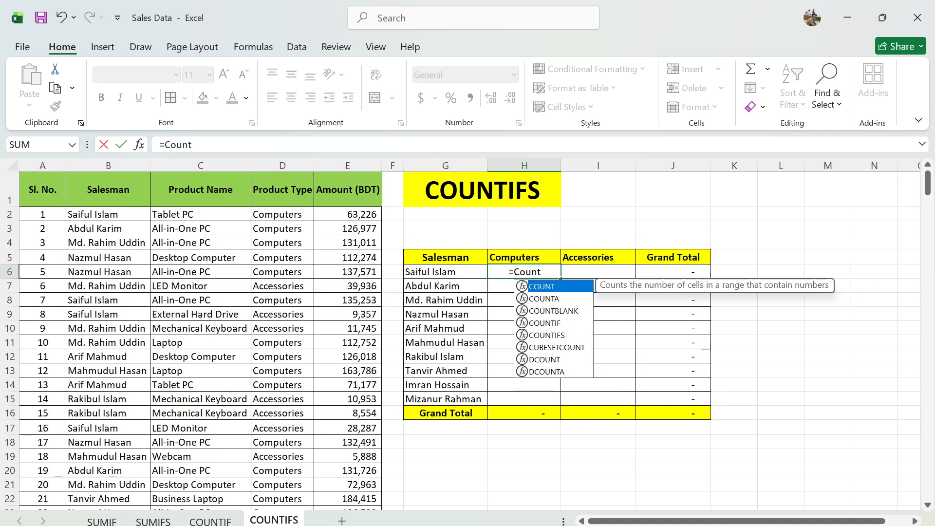
{"action": "double_click", "coordinate": [558, 335]}
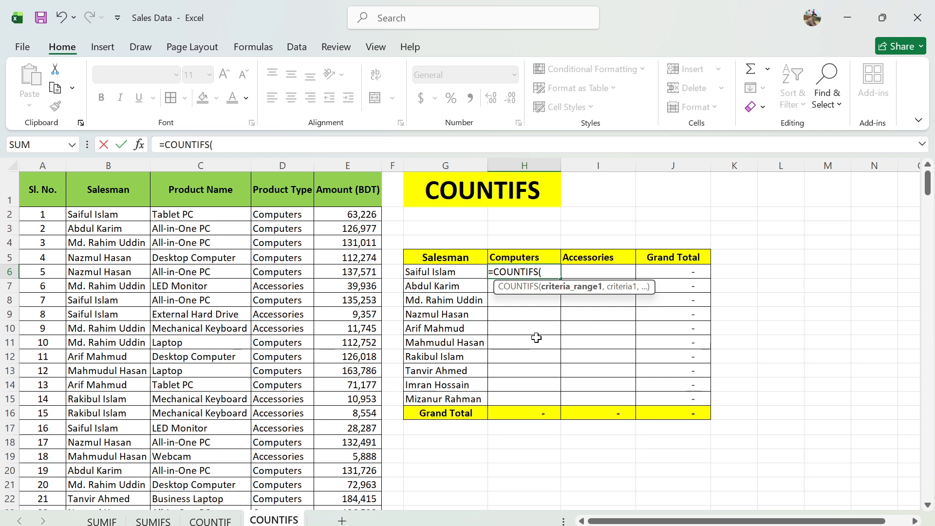
{"action": "left_click", "coordinate": [103, 214]}
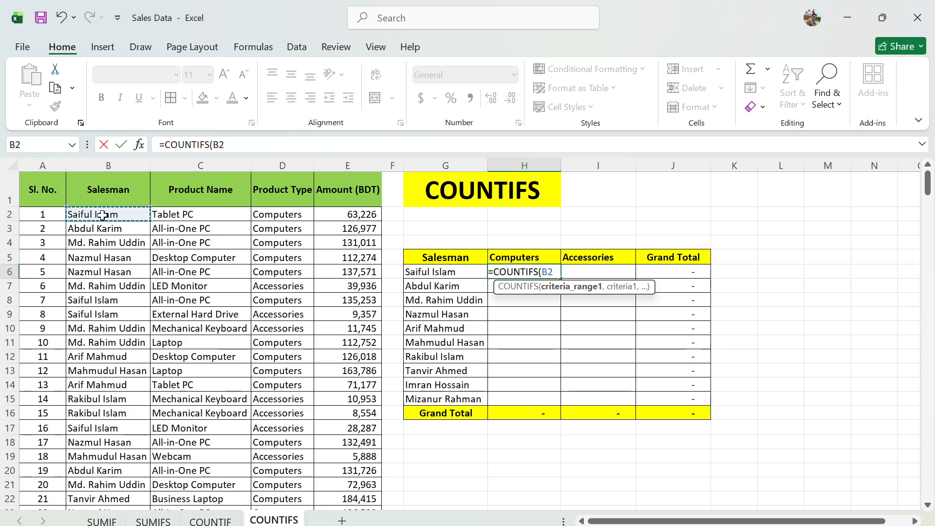
{"action": "key", "text": "ctrl+shift+Down"}
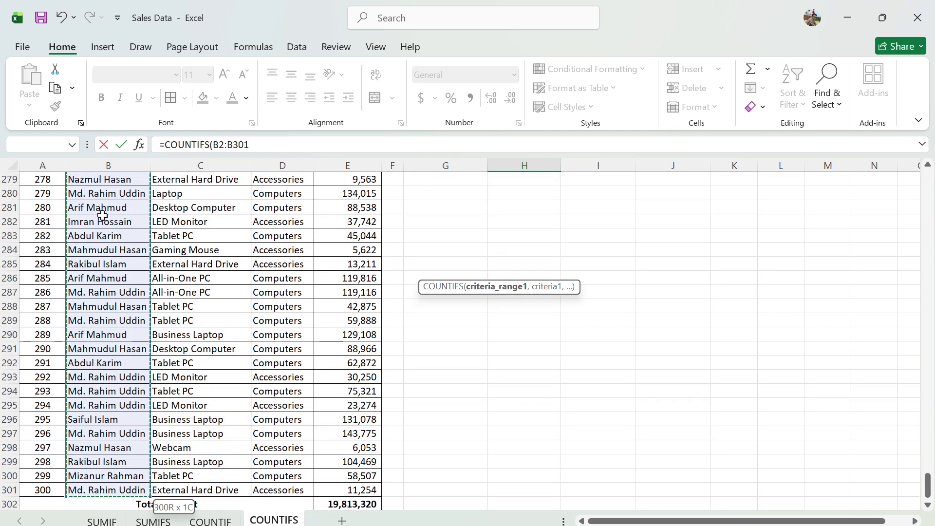
{"action": "key", "text": "F4"}
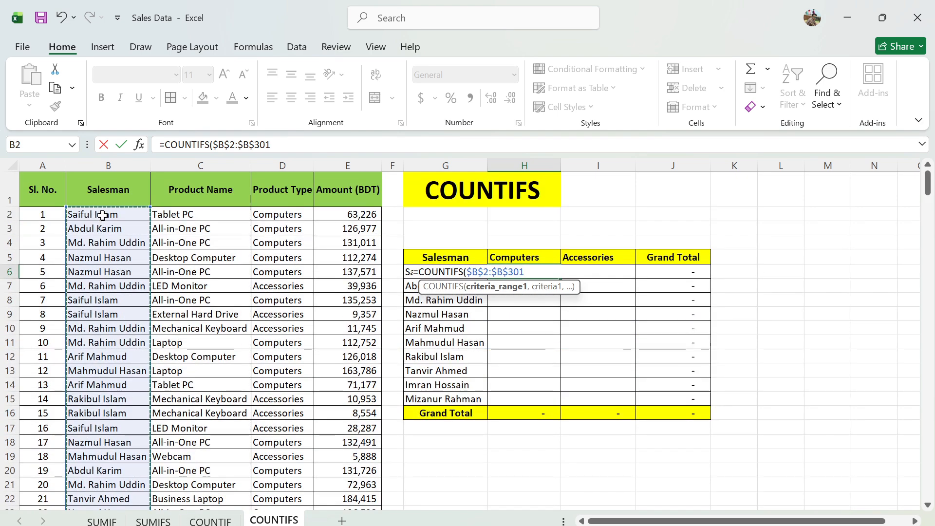
{"action": "type", "text": ","}
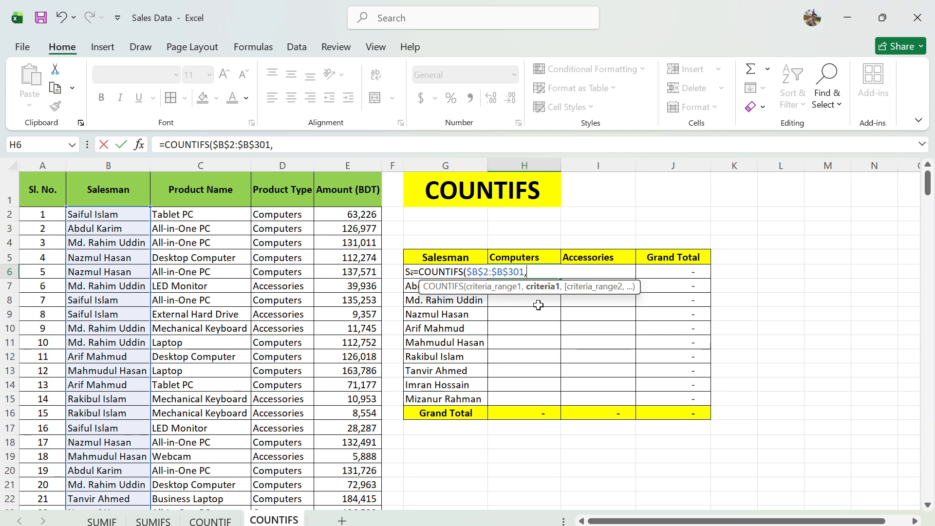
{"action": "left_click", "coordinate": [411, 272]}
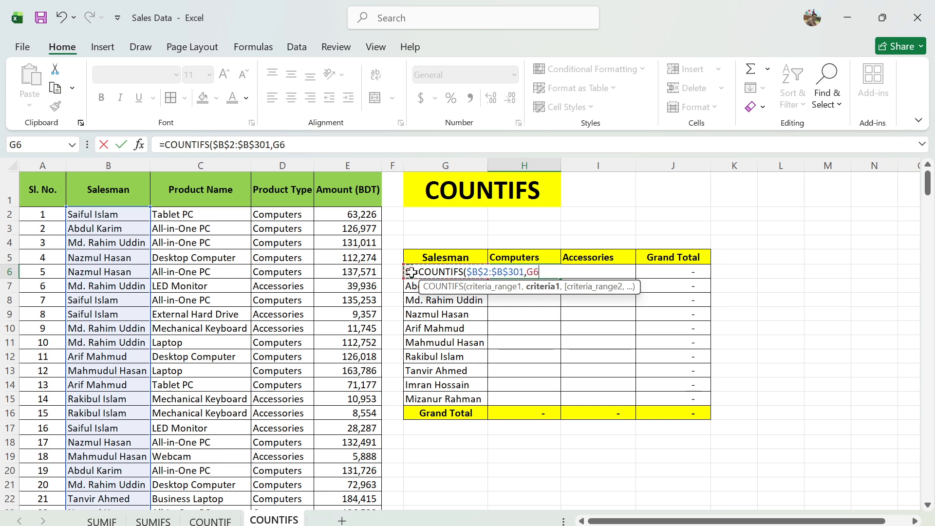
- Complete the H6 formula with the absolute product type range $D$2:$D$301 and the absolute criterion $H$5
{"action": "type", "text": ","}
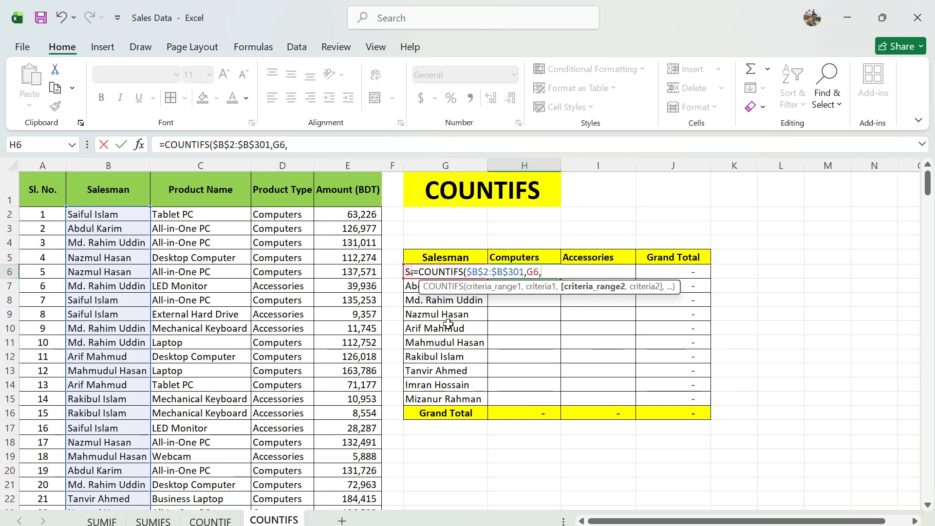
{"action": "left_click", "coordinate": [286, 213]}
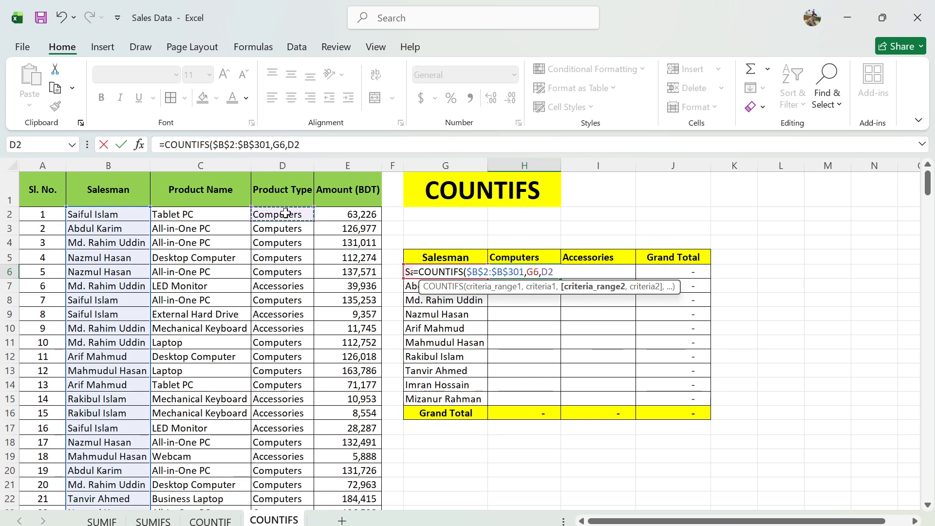
{"action": "key", "text": "ctrl+shift+Down"}
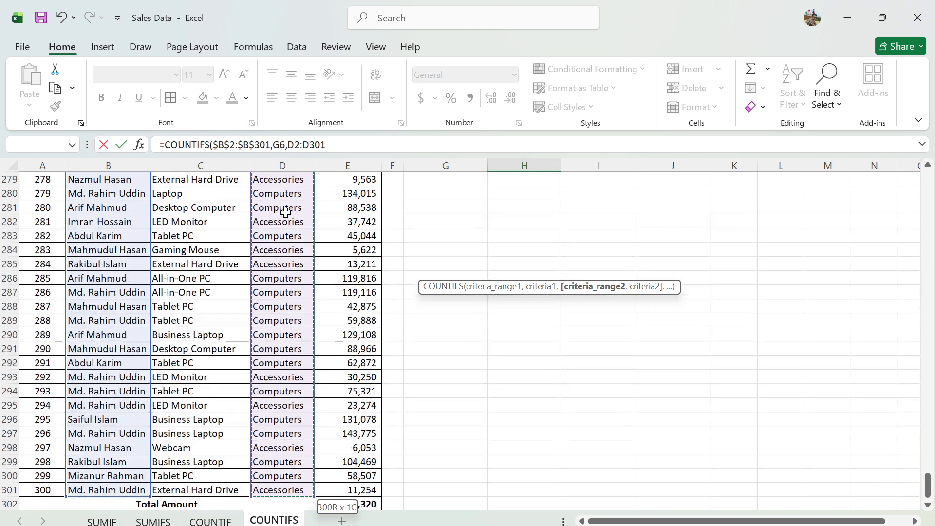
{"action": "key", "text": "F4"}
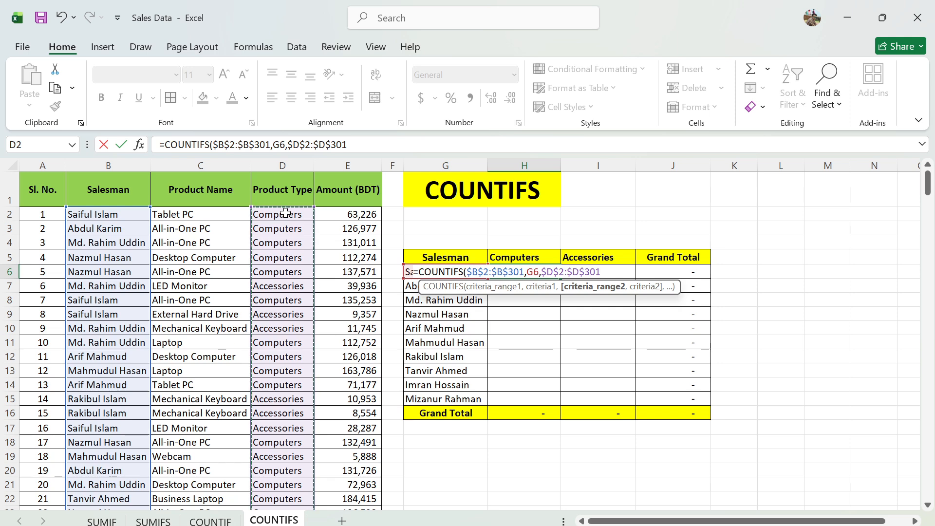
{"action": "type", "text": ","}
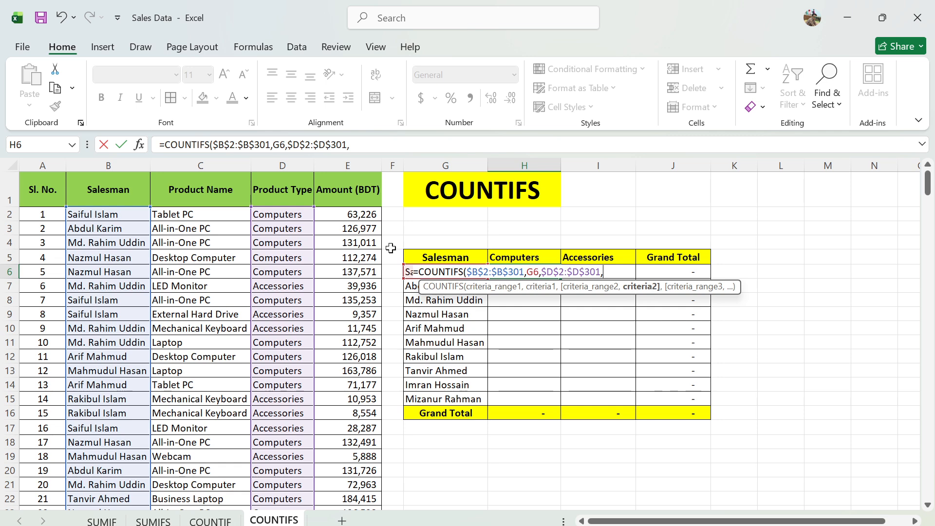
{"action": "left_click", "coordinate": [525, 259]}
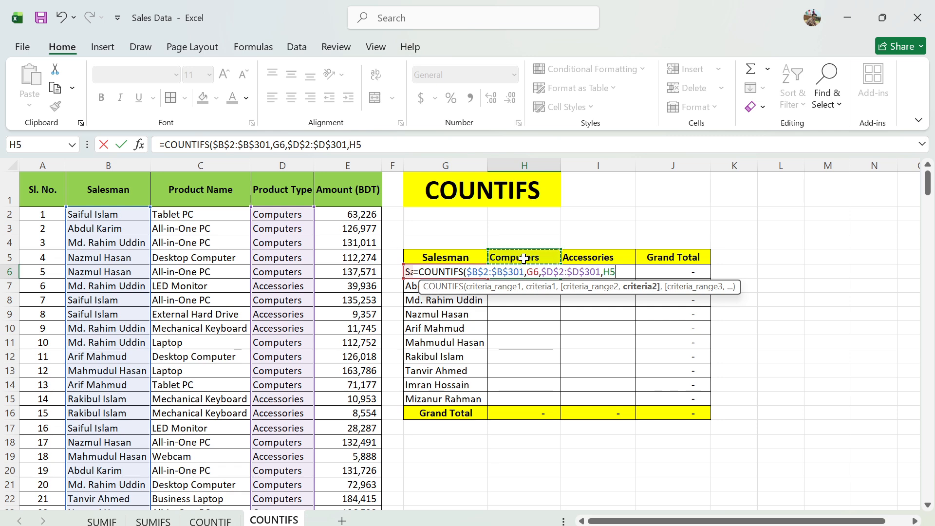
{"action": "key", "text": "F4"}
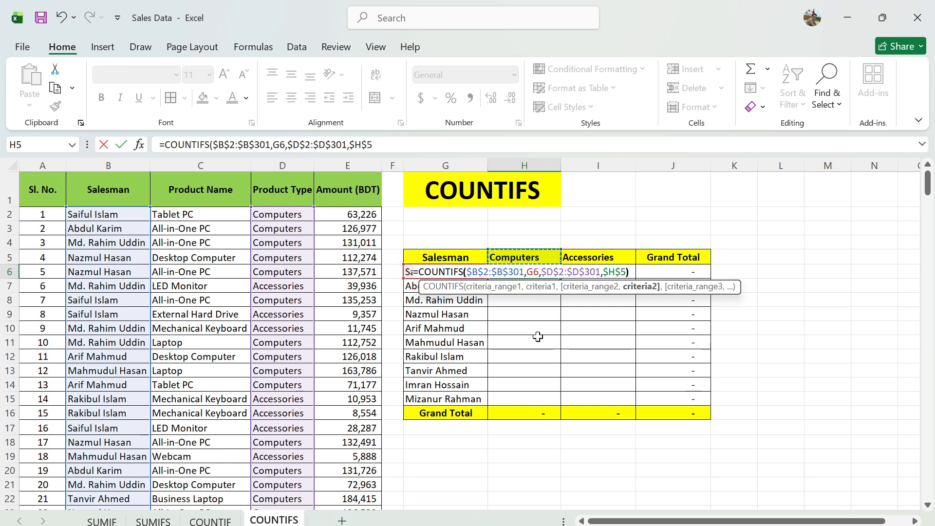
{"action": "key", "text": "Return"}
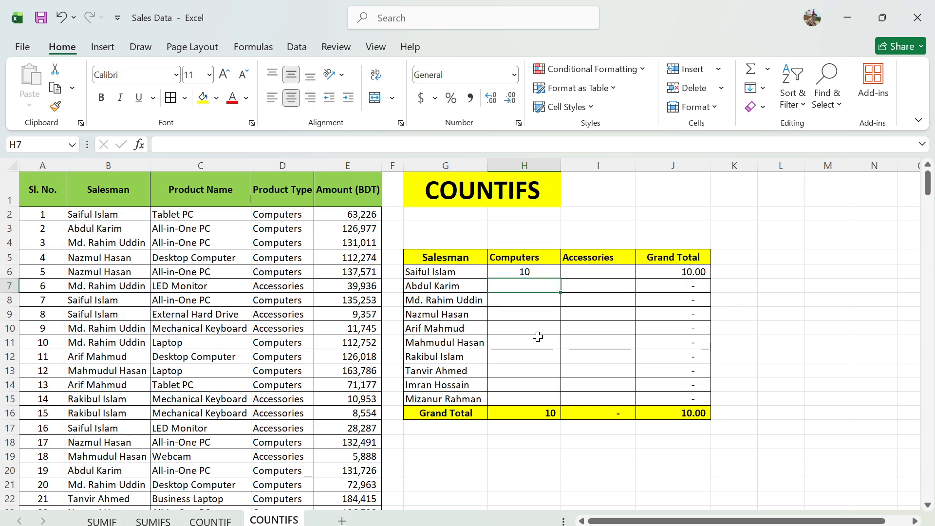
- Fill the H6 formula down the Computers column through H15 and check the counts against the salesmen and the column total
{"action": "left_click", "coordinate": [548, 276]}
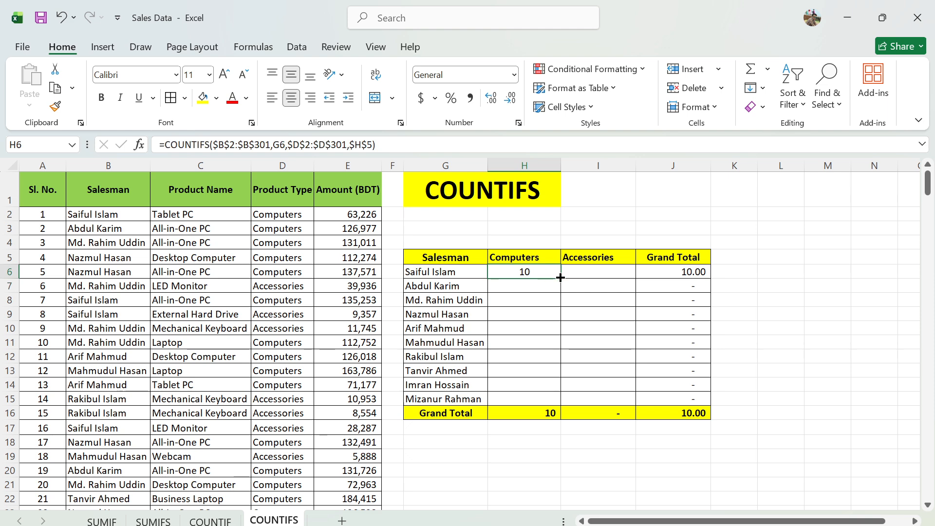
{"action": "double_click", "coordinate": [560, 278]}
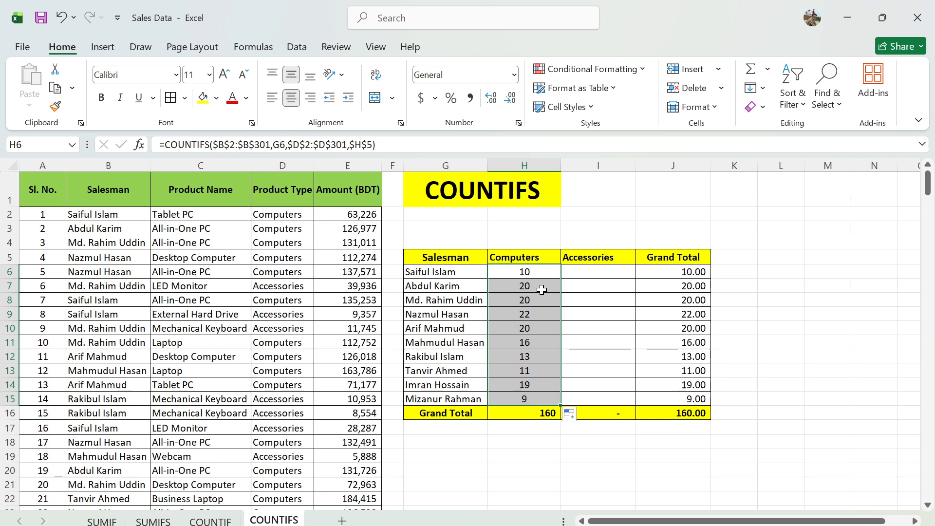
{"action": "left_click", "coordinate": [534, 415]}
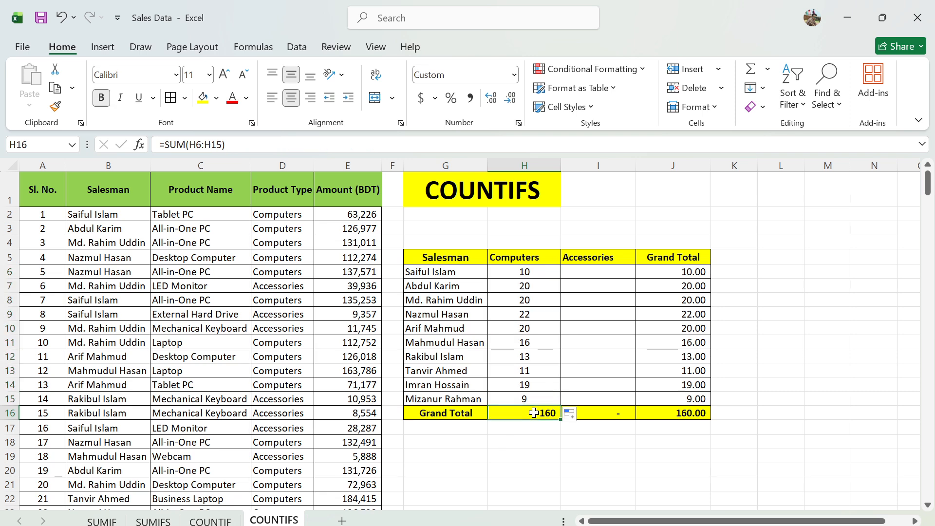
{"action": "left_click", "coordinate": [453, 271]}
{"action": "left_click", "coordinate": [513, 278]}
{"action": "left_click", "coordinate": [462, 286]}
{"action": "left_click", "coordinate": [502, 288]}
{"action": "left_click", "coordinate": [456, 303]}
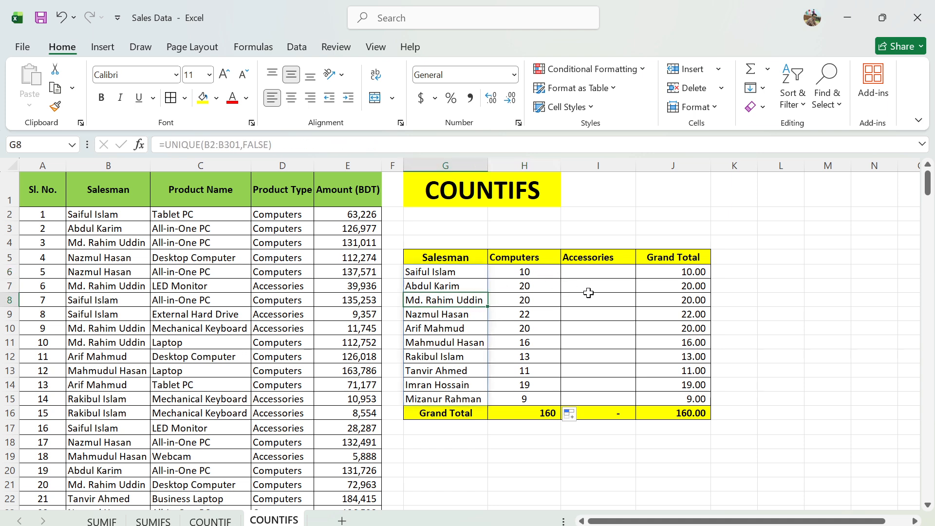
- Start a COUNTIFS formula in I6 with the absolute salesman range $B$2:$B$301 and G6 as its first criterion
{"action": "left_click", "coordinate": [594, 273]}
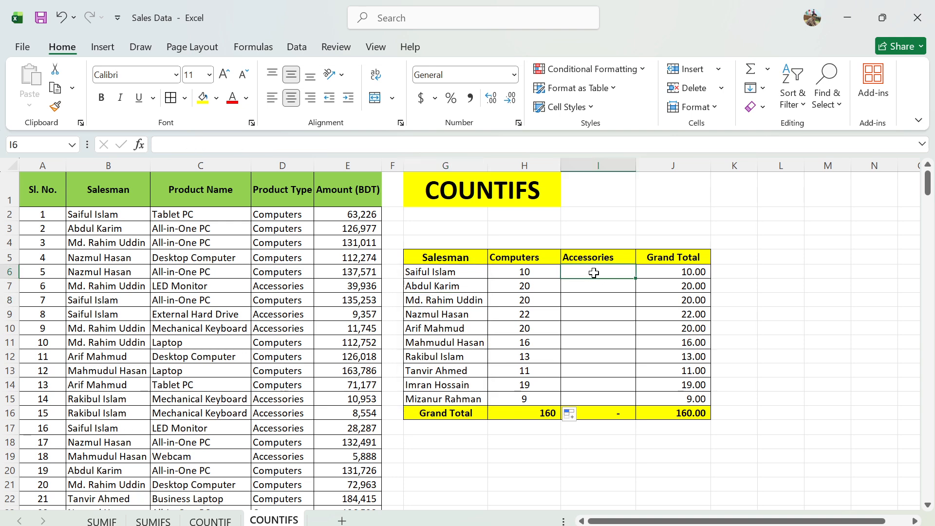
{"action": "type", "text": "="}
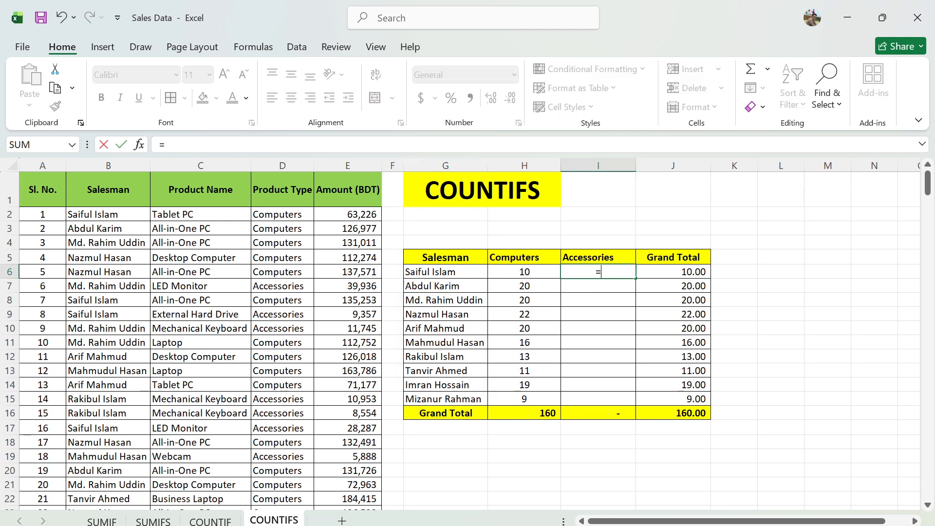
{"action": "type", "text": "Coun"}
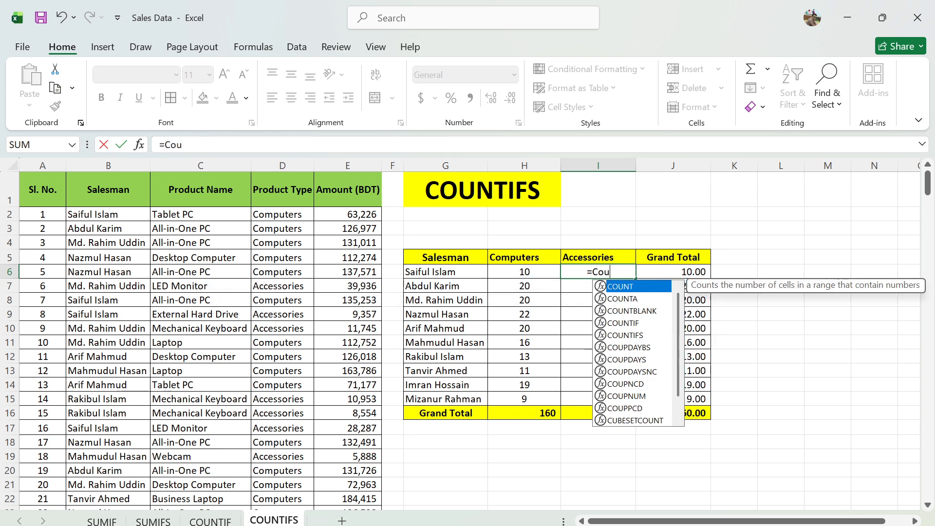
{"action": "double_click", "coordinate": [634, 334]}
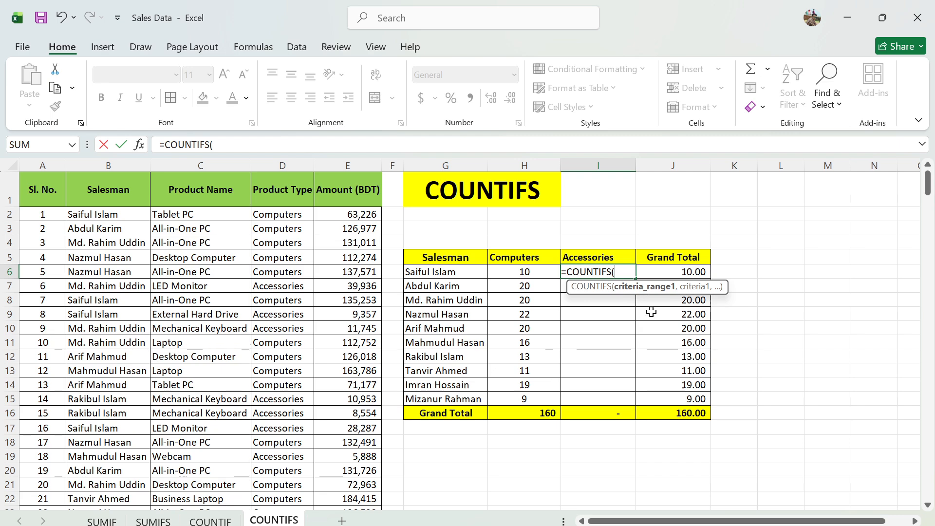
{"action": "left_click", "coordinate": [118, 215]}
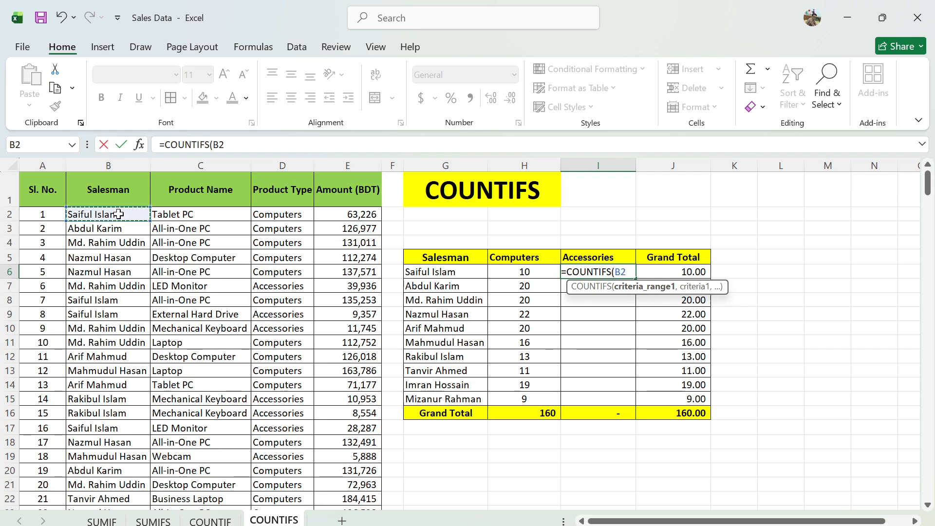
{"action": "key", "text": "ctrl+shift+Down"}
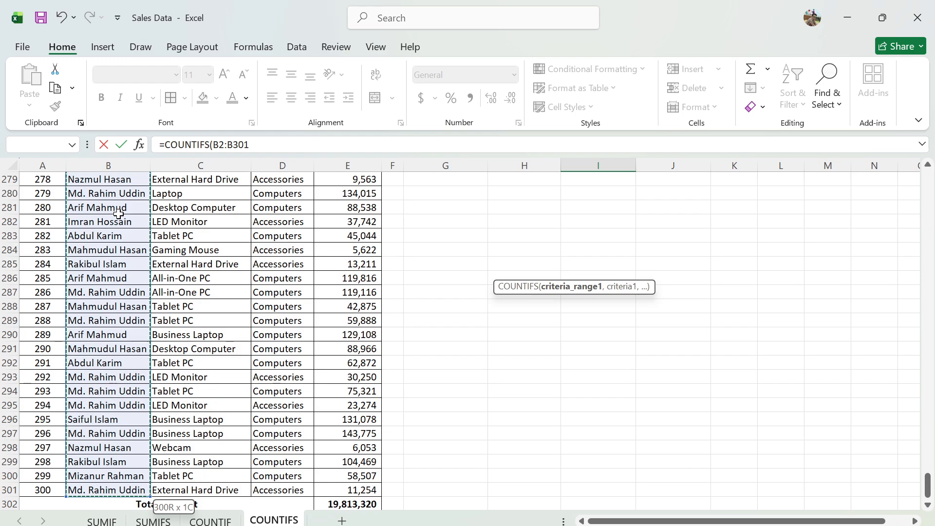
{"action": "key", "text": "F4"}
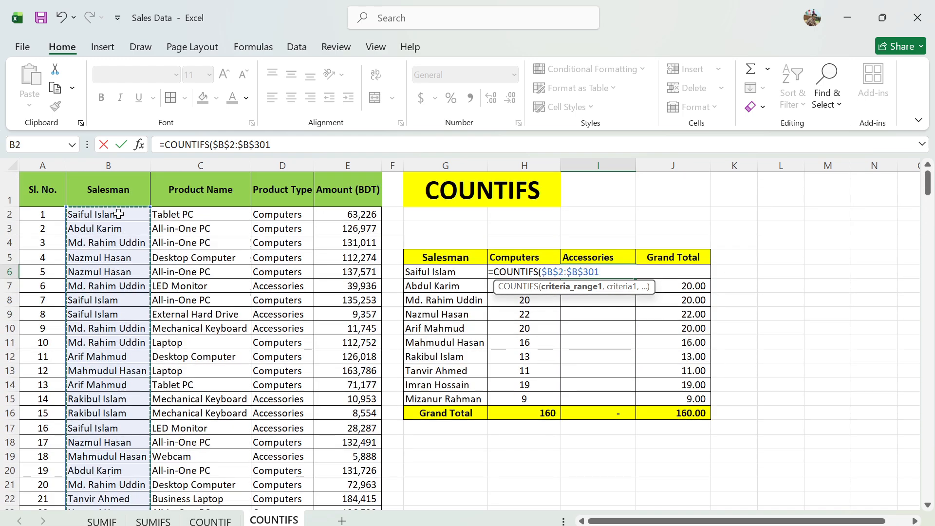
{"action": "type", "text": ","}
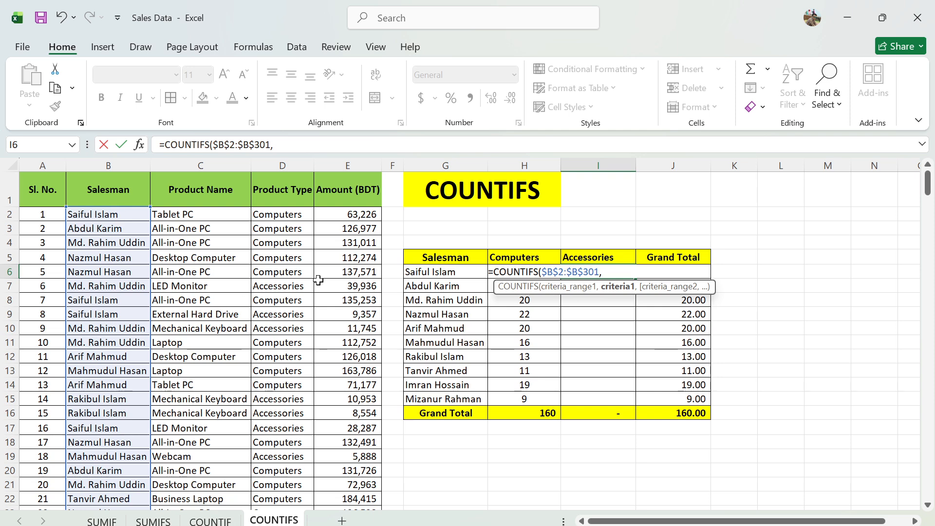
{"action": "left_click", "coordinate": [453, 274]}
{"action": "type", "text": ","}
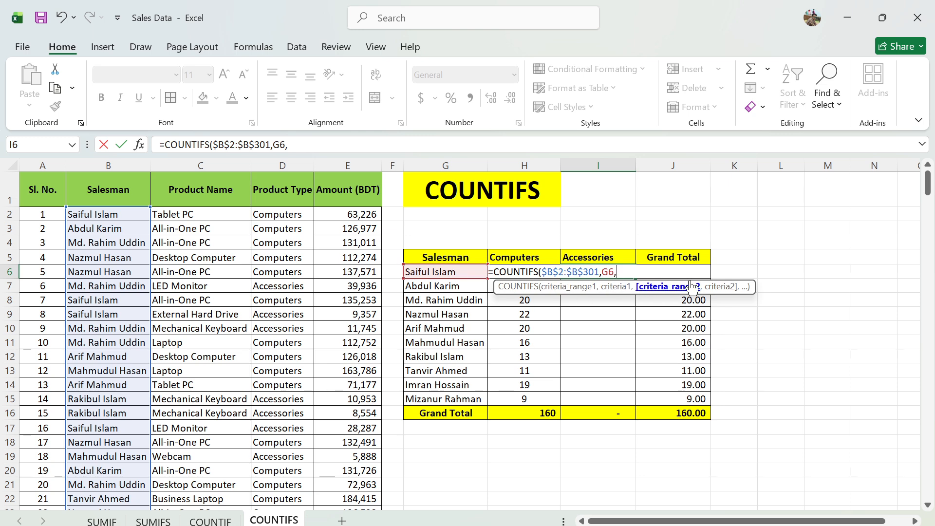
- Complete the I6 formula with the absolute product type range $D$2:$D$301 and the absolute criterion $I$5
{"action": "left_click", "coordinate": [271, 218]}
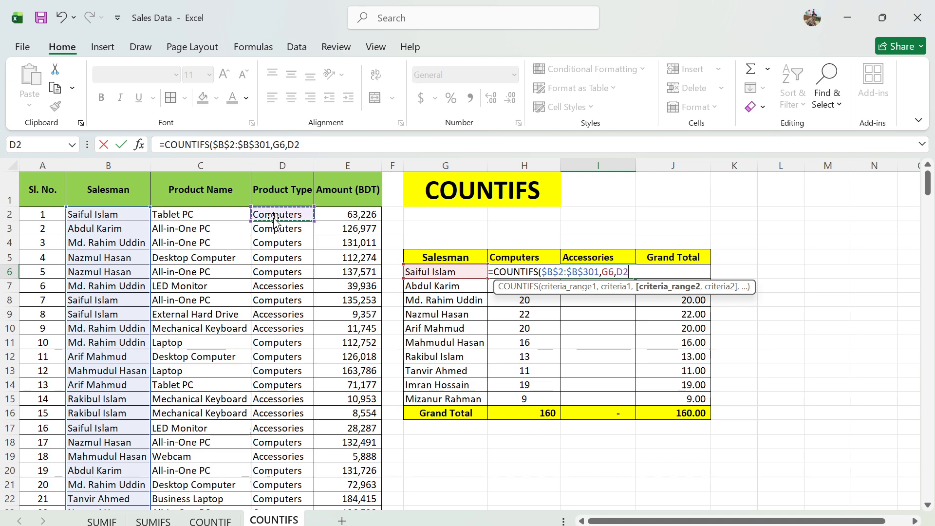
{"action": "key", "text": "ctrl+shift+Down"}
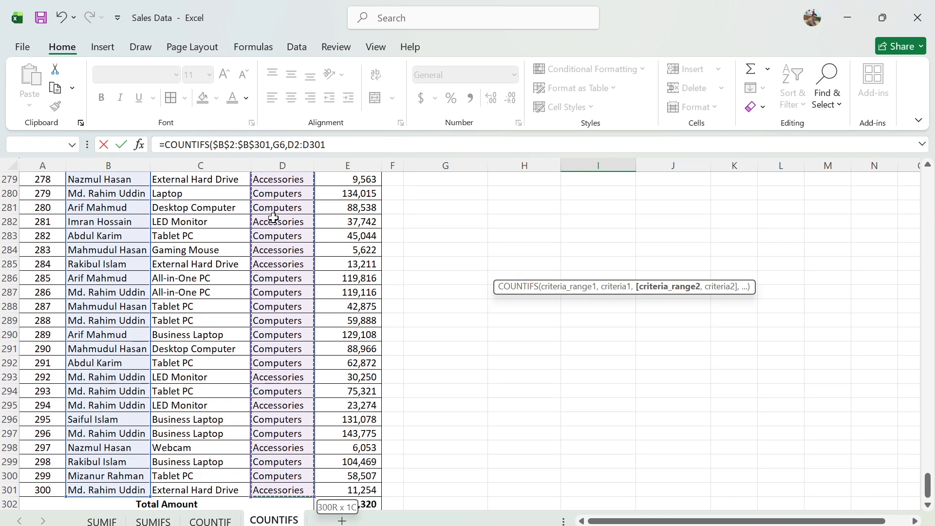
{"action": "key", "text": "F4"}
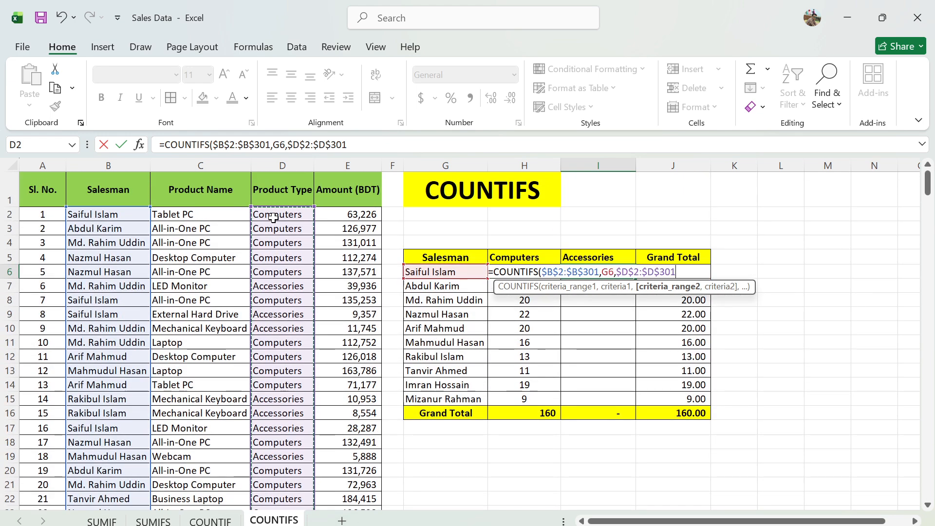
{"action": "type", "text": ","}
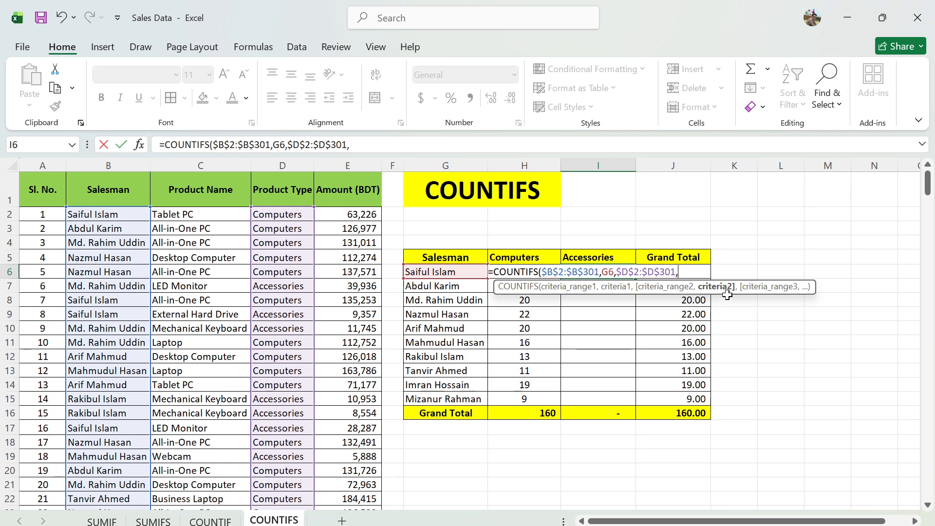
{"action": "left_click", "coordinate": [593, 260]}
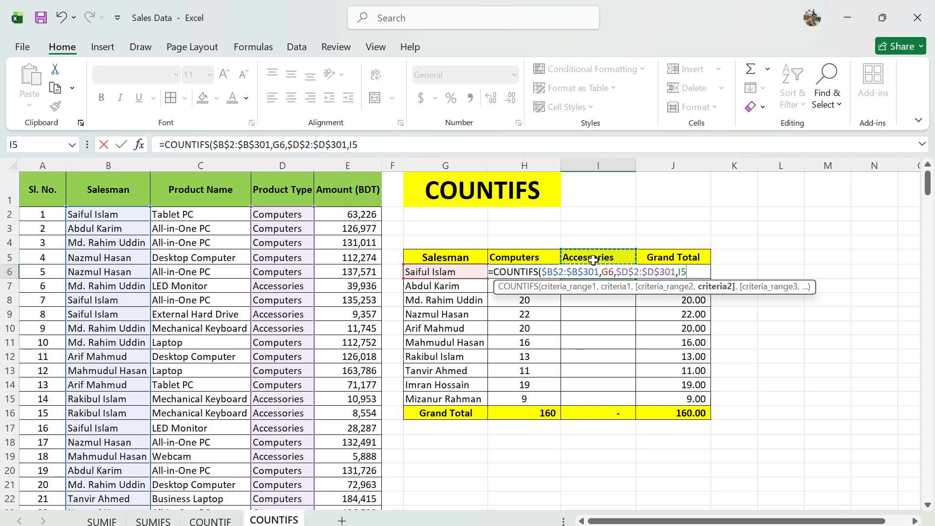
{"action": "key", "text": "F4"}
{"action": "type", "text": ")"}
{"action": "key", "text": "Return"}
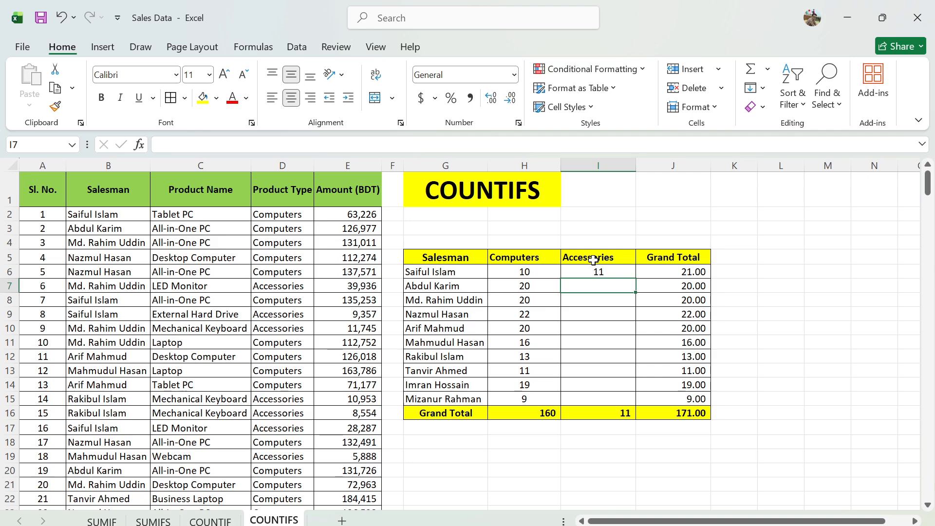
- Fill the I6 formula down the Accessories column through I15 and check the first salesman's two counts against the row's grand total
{"action": "left_click", "coordinate": [606, 272]}
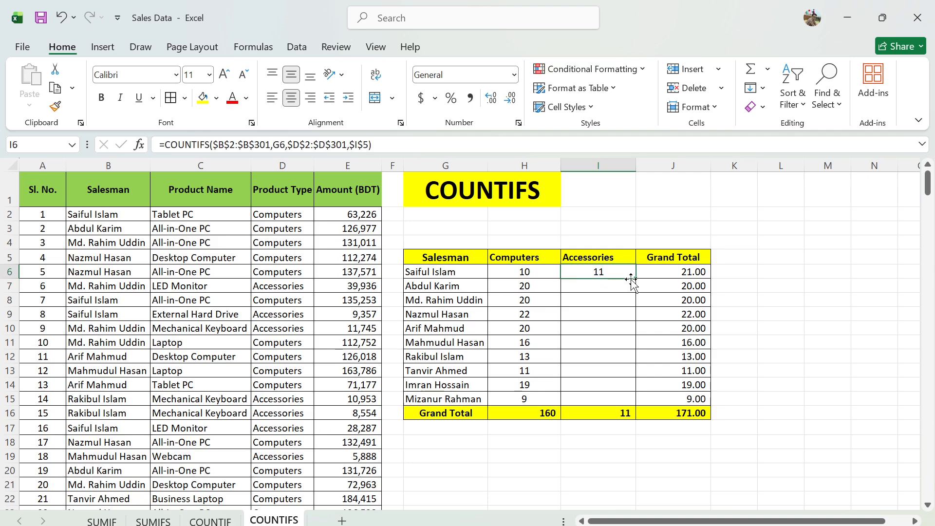
{"action": "double_click", "coordinate": [633, 280]}
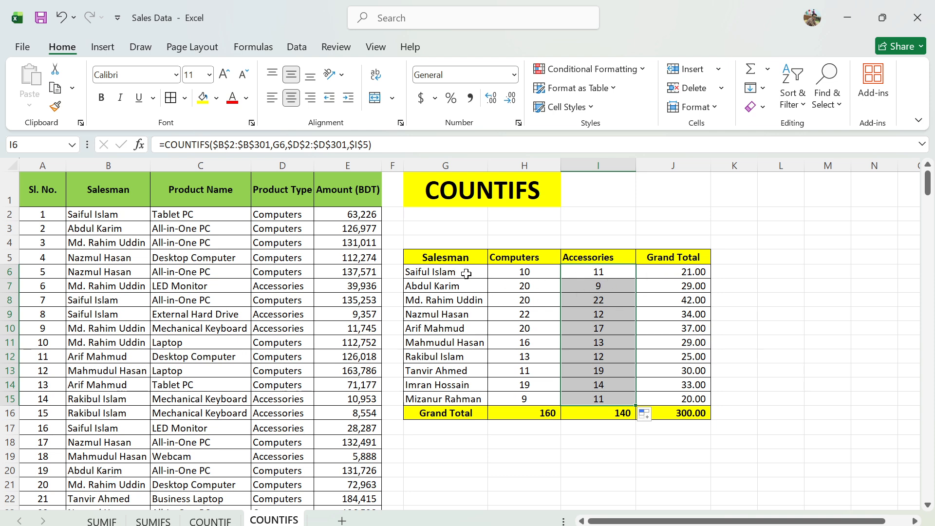
{"action": "left_click", "coordinate": [468, 276]}
{"action": "left_click", "coordinate": [683, 273]}
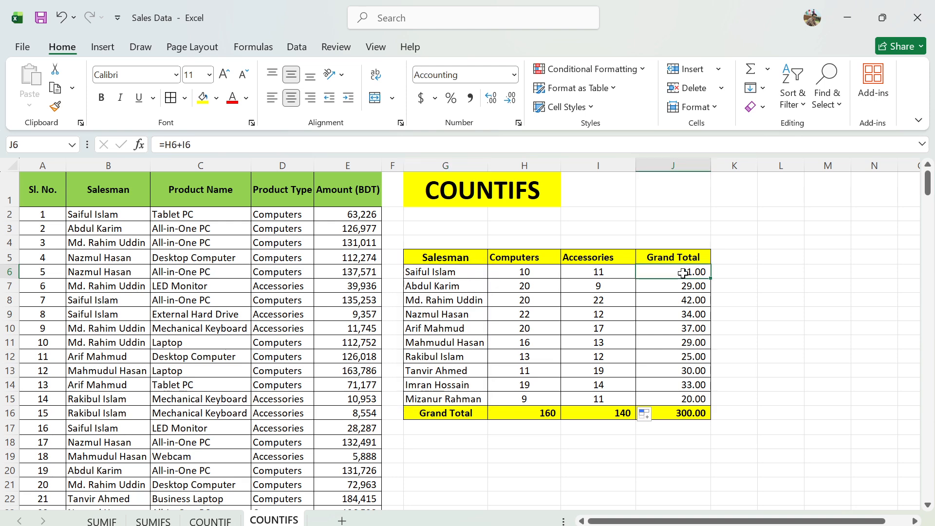
{"action": "left_click", "coordinate": [535, 272]}
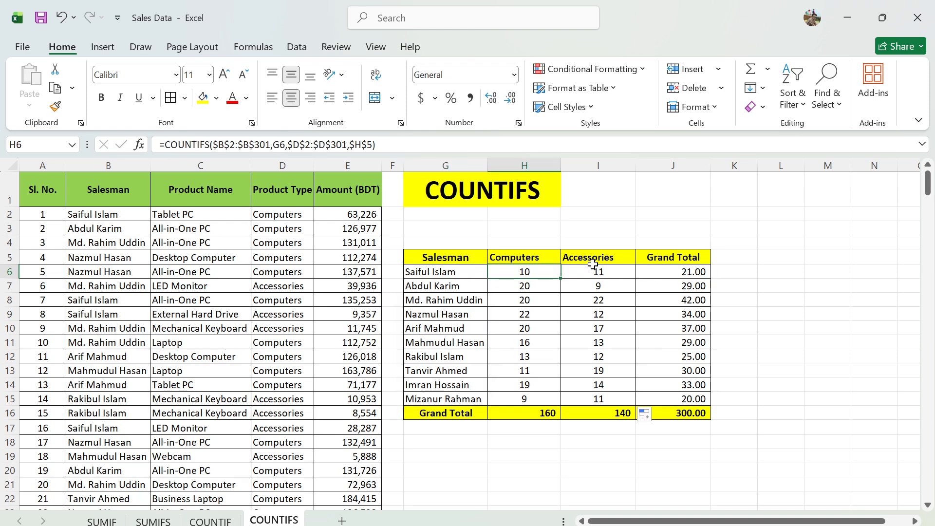
{"action": "left_click", "coordinate": [596, 258]}
{"action": "left_click", "coordinate": [592, 274]}
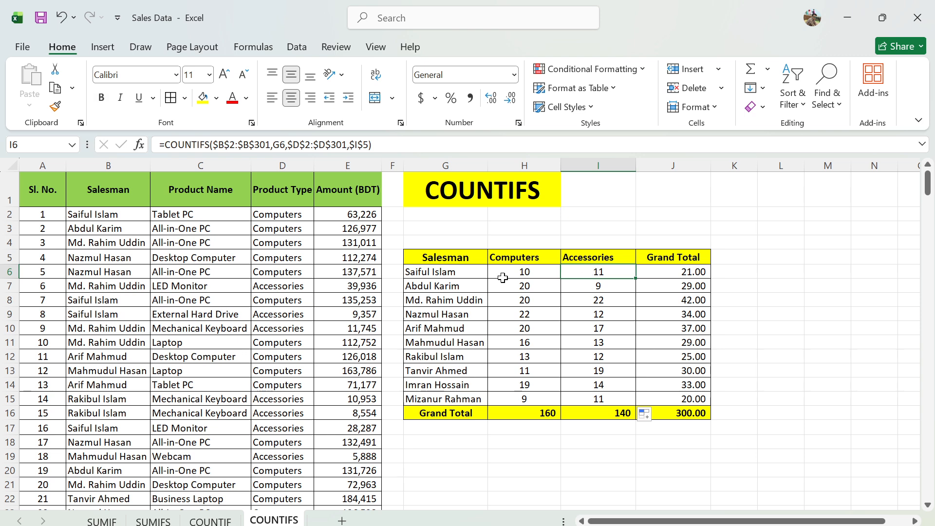
{"action": "left_click", "coordinate": [667, 273]}
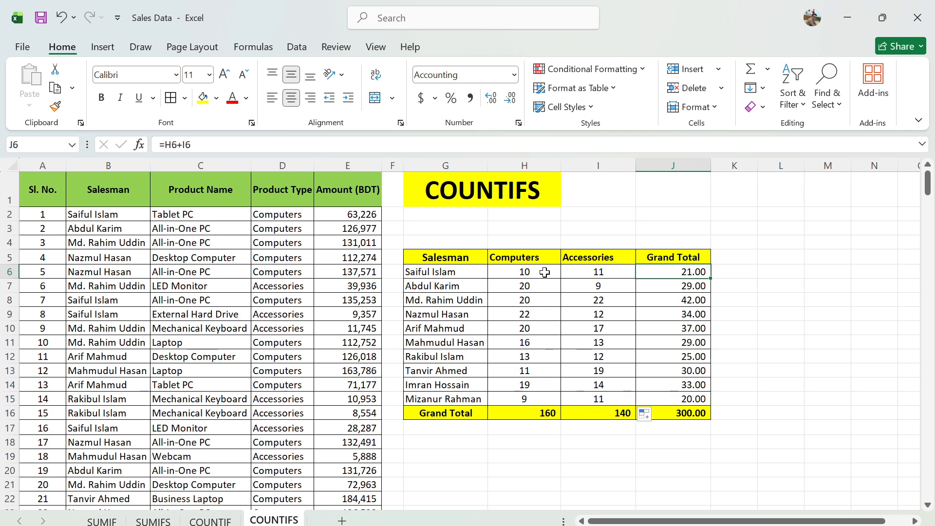
- Check the Computers and Accessories totals in row 16 and the Grand Total column's row sums and overall SUM formula
{"action": "left_click", "coordinate": [548, 412]}
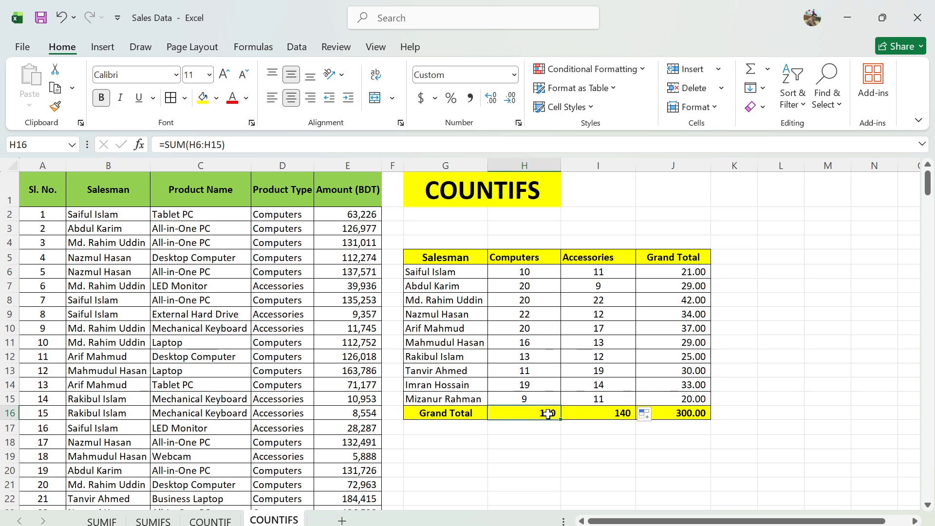
{"action": "left_click", "coordinate": [626, 415]}
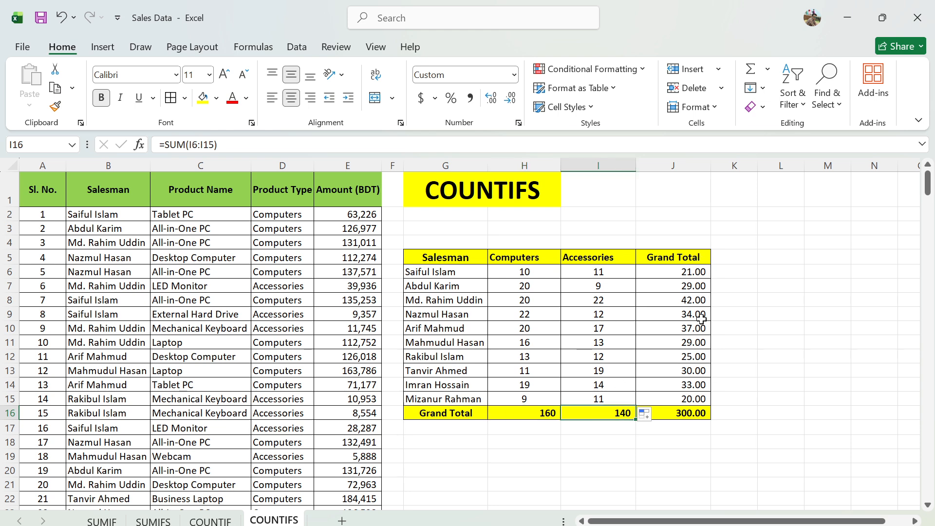
{"action": "left_click", "coordinate": [694, 273]}
{"action": "left_click", "coordinate": [696, 290]}
{"action": "left_click", "coordinate": [697, 301]}
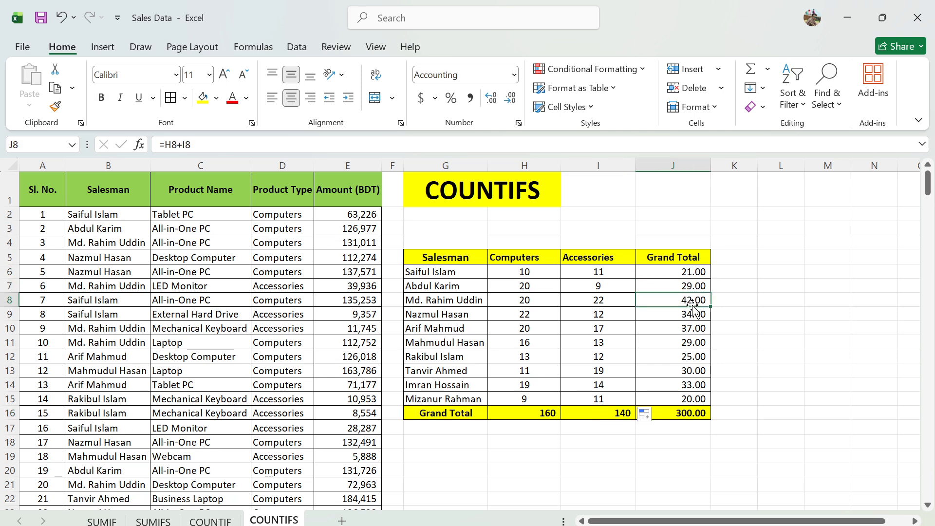
{"action": "double_click", "coordinate": [693, 414]}
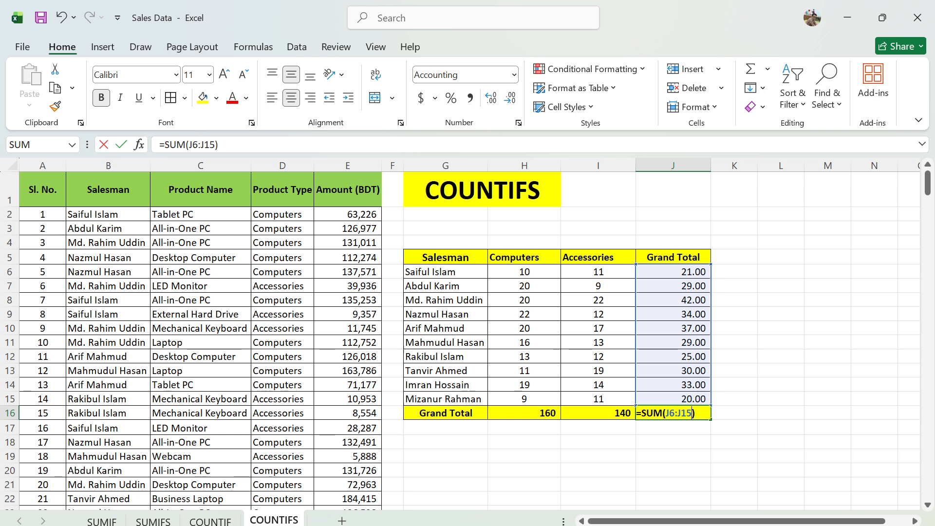
{"action": "key", "text": "Return"}
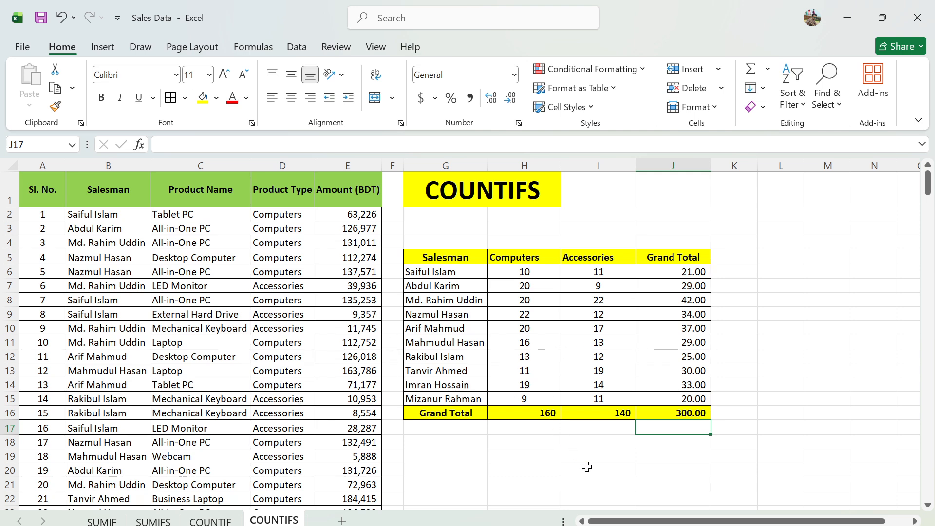
{"action": "mouse_move", "coordinate": [647, 525]}
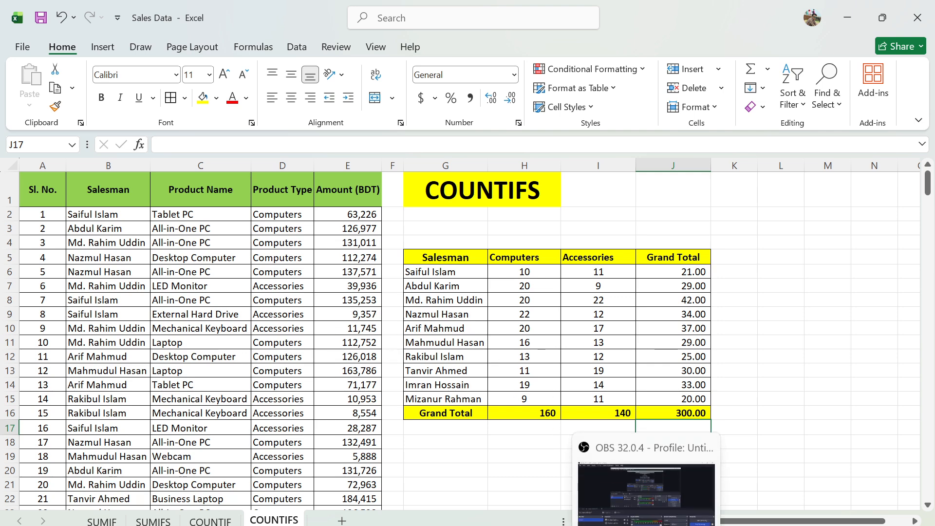